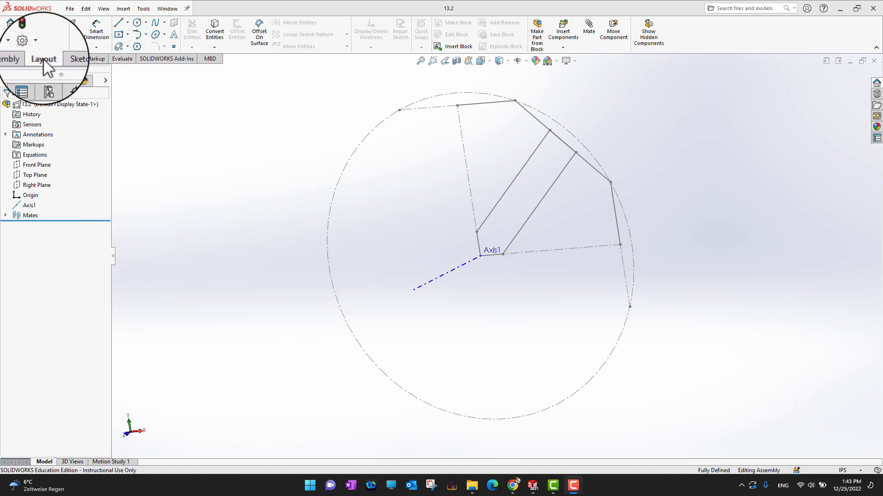
Bring up the ribbon tab options and dismiss them without changes.
{"action": "right_click", "coordinate": [70, 59]}
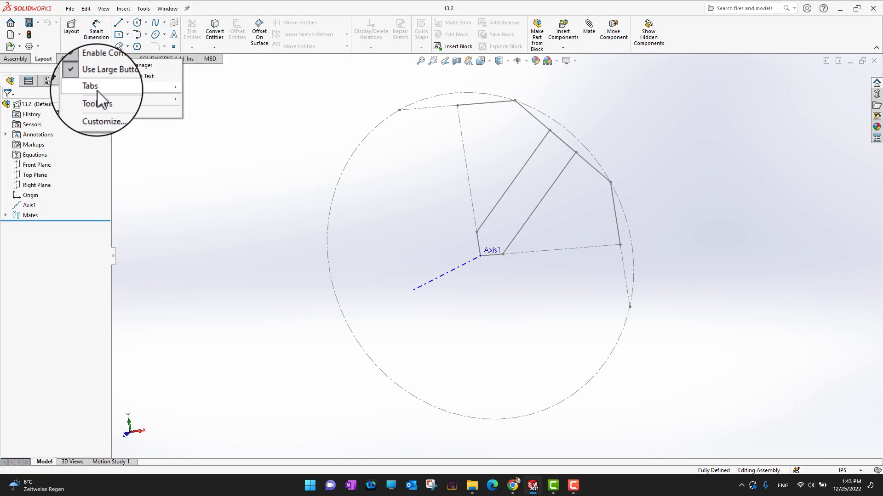
{"action": "mouse_move", "coordinate": [97, 90]}
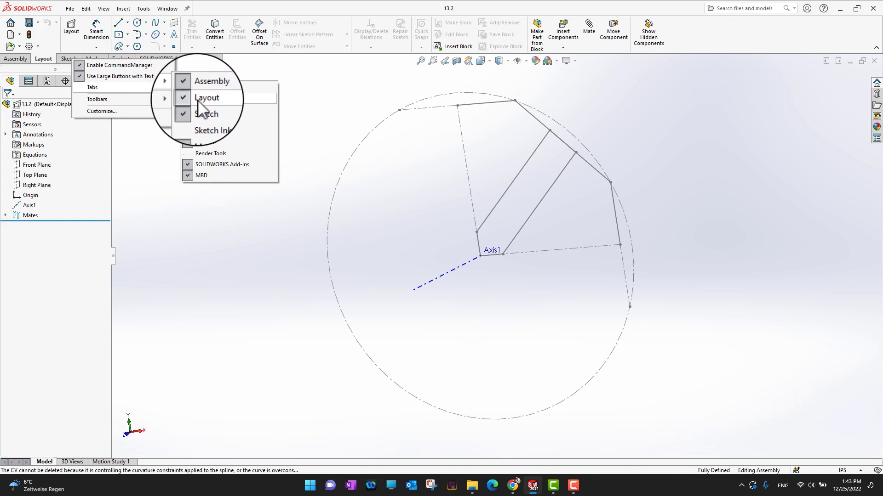
{"action": "left_click", "coordinate": [173, 175]}
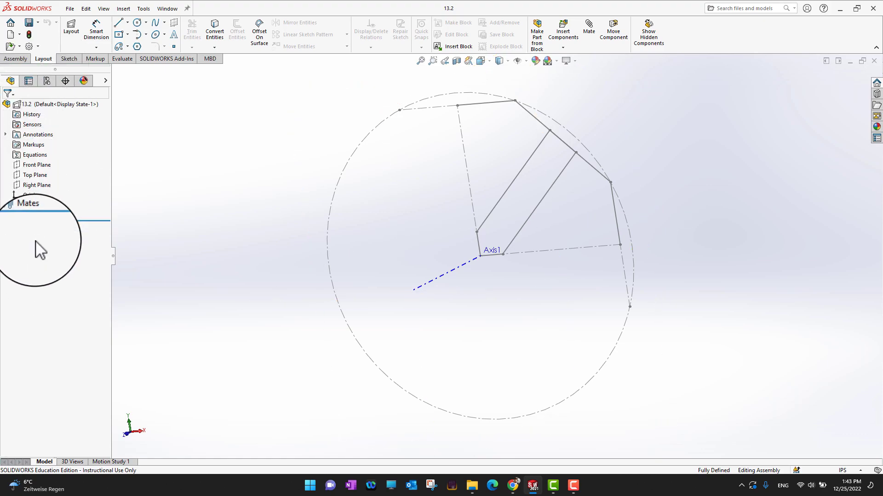
Edit the 13.2 assembly layout sketch, orbit to inspect it, then exit the layout.
{"action": "left_click", "coordinate": [27, 105]}
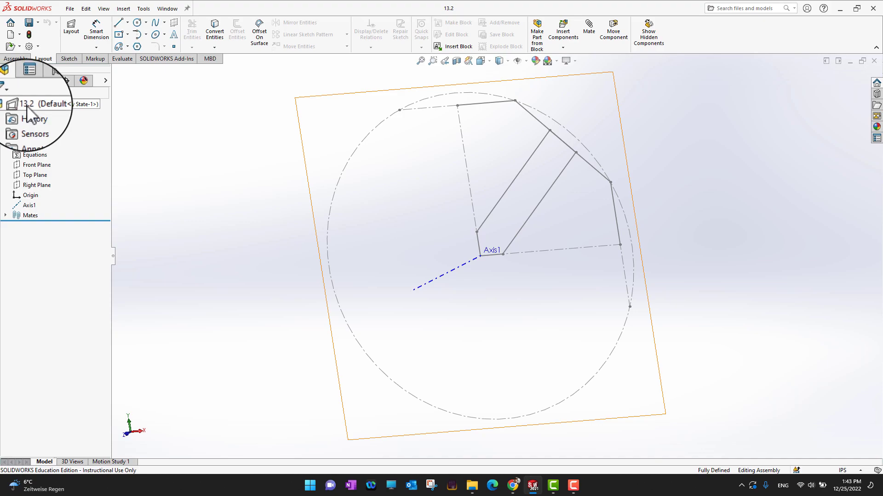
{"action": "left_click", "coordinate": [71, 28]}
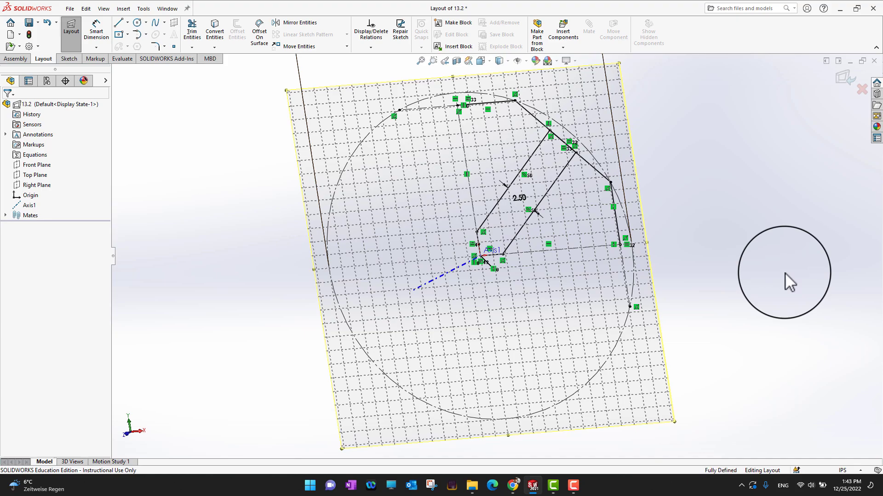
{"action": "middle_click_drag", "start_coordinate": [785, 272], "coordinate": [579, 239]}
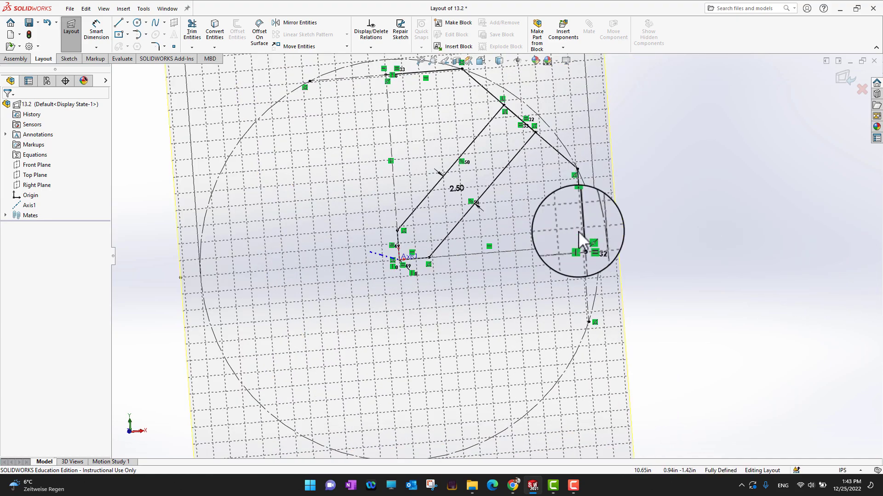
{"action": "left_click", "coordinate": [841, 76]}
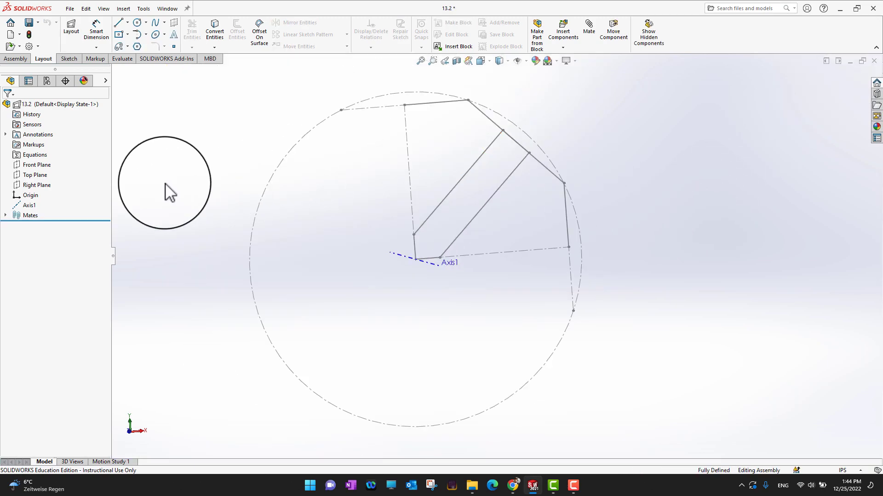
{"action": "left_click", "coordinate": [26, 105]}
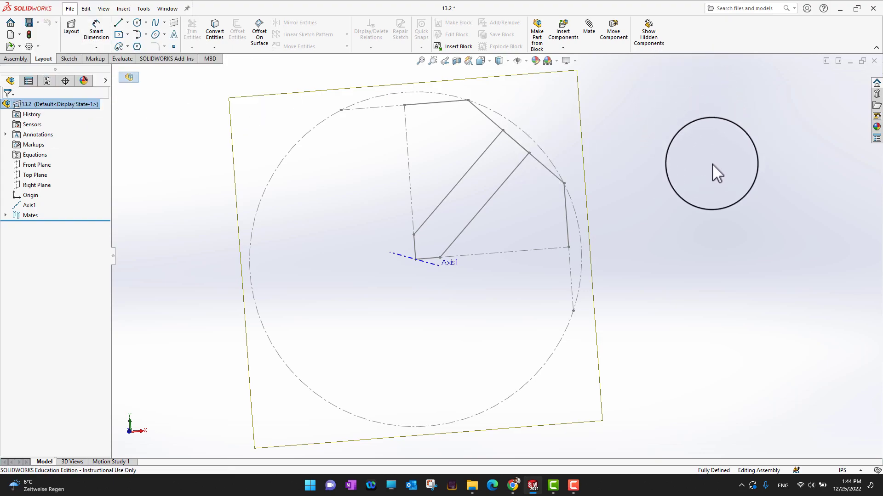
{"action": "left_click", "coordinate": [712, 163]}
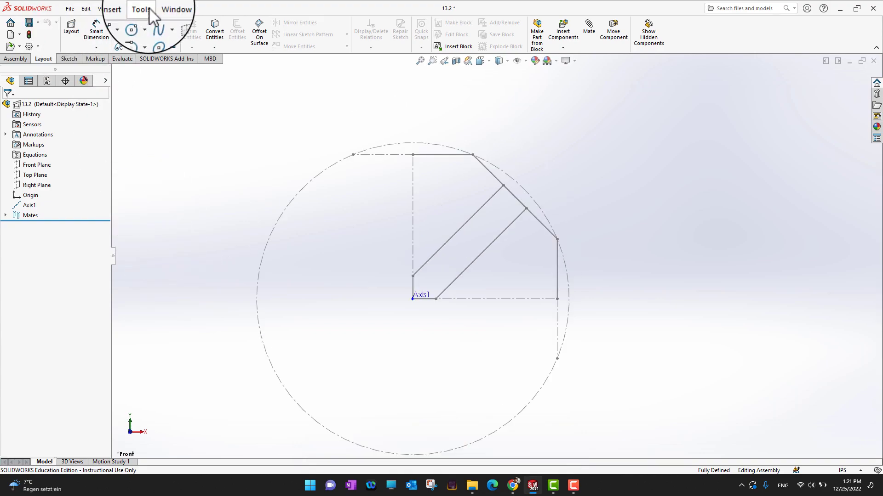
{"action": "left_click", "coordinate": [167, 8]}
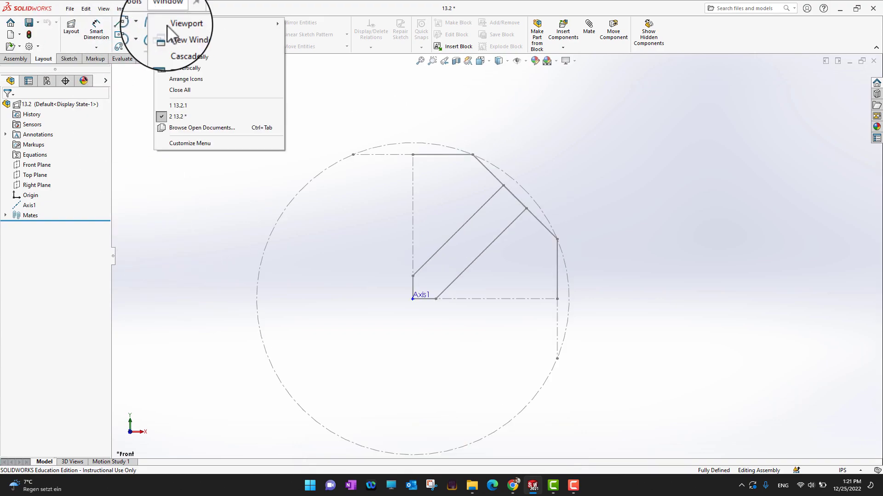
Tile 13.2.1 and 13.2 horizontally and drag part 13.2.1 into the 13.2 assembly.
{"action": "left_click", "coordinate": [184, 105]}
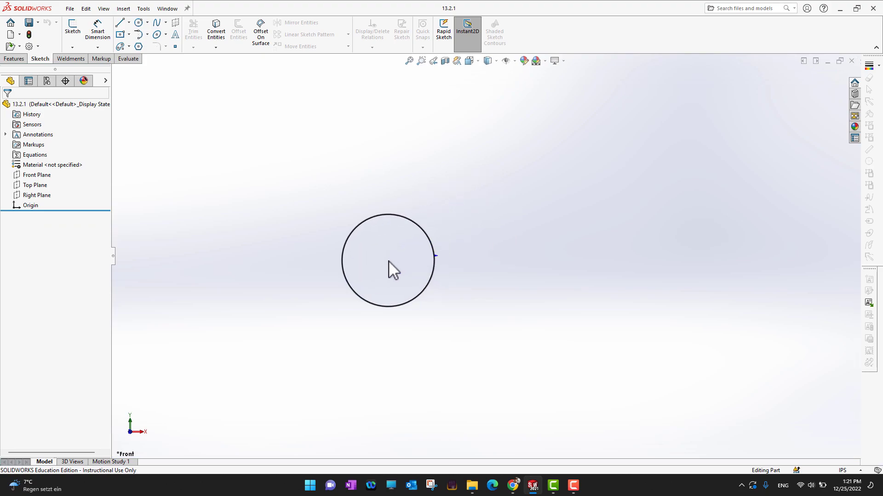
{"action": "mouse_move", "coordinate": [388, 261]}
{"action": "left_mouse_down"}
{"action": "mouse_move", "coordinate": [363, 258]}
{"action": "mouse_move", "coordinate": [374, 264]}
{"action": "mouse_move", "coordinate": [361, 285]}
{"action": "mouse_move", "coordinate": [381, 276]}
{"action": "left_mouse_up"}
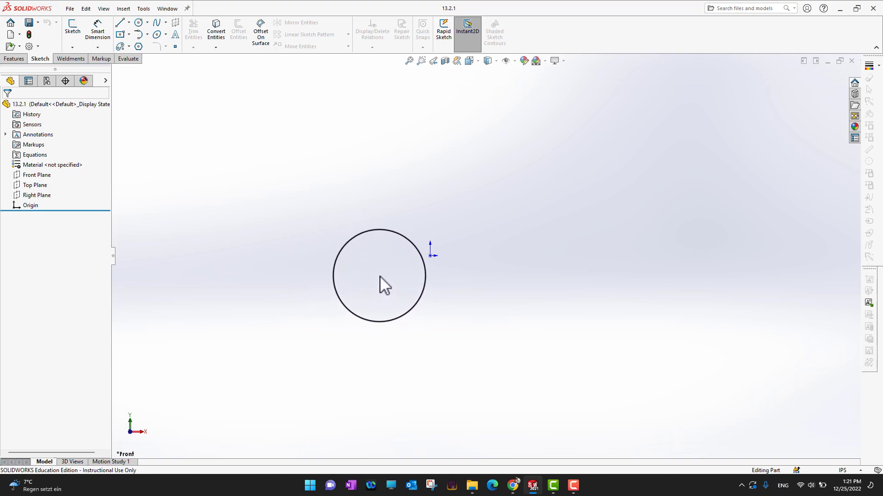
{"action": "key", "text": "ctrl+z"}
{"action": "left_click", "coordinate": [166, 8]}
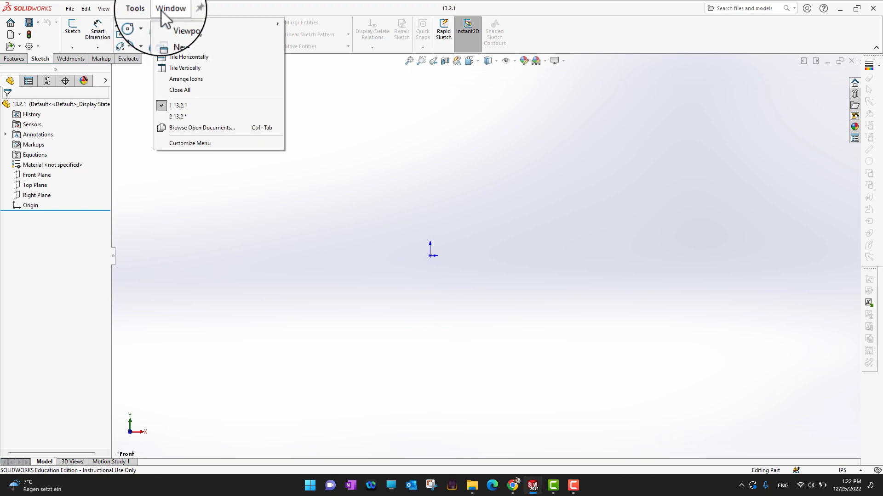
{"action": "left_click", "coordinate": [201, 58]}
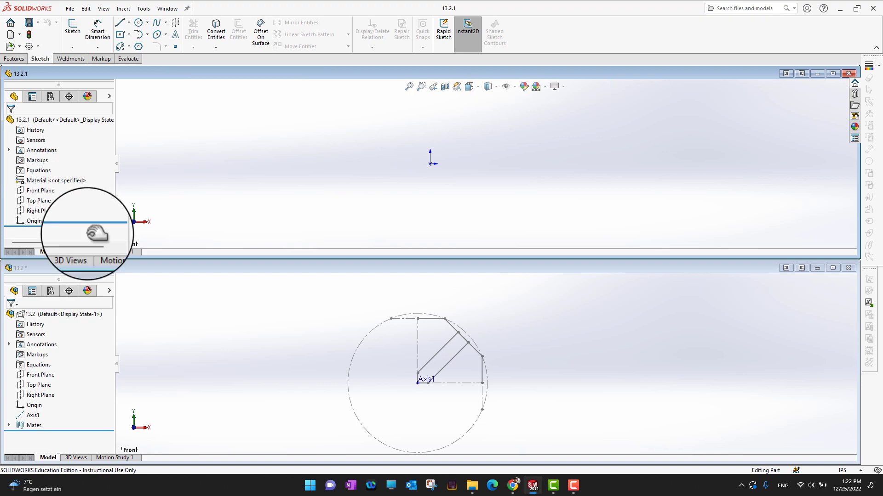
{"action": "left_click_drag", "start_coordinate": [46, 122], "coordinate": [334, 372]}
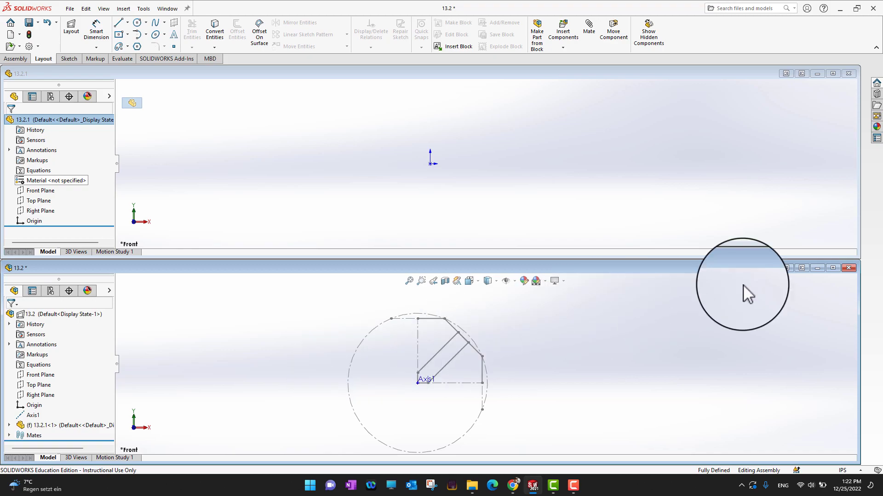
Maximize the 13.2 window, float component 13.2.1<1>, and select its Origin.
{"action": "left_click", "coordinate": [836, 269]}
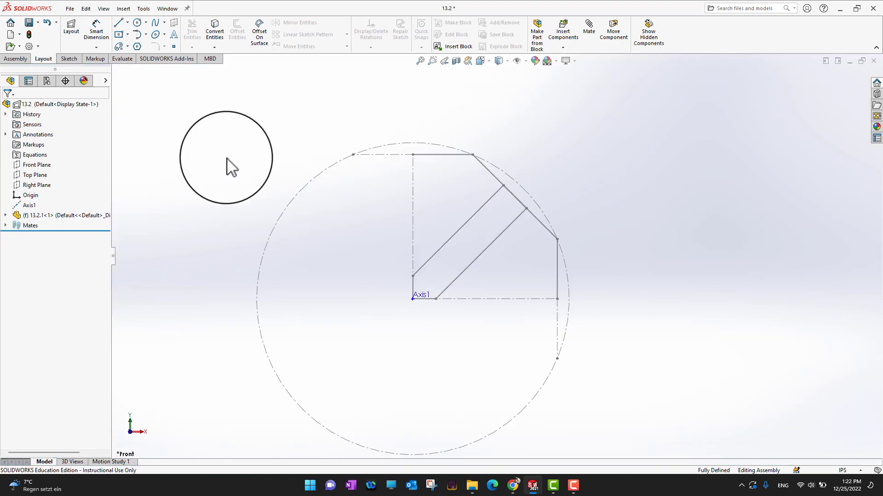
{"action": "right_click", "coordinate": [24, 221]}
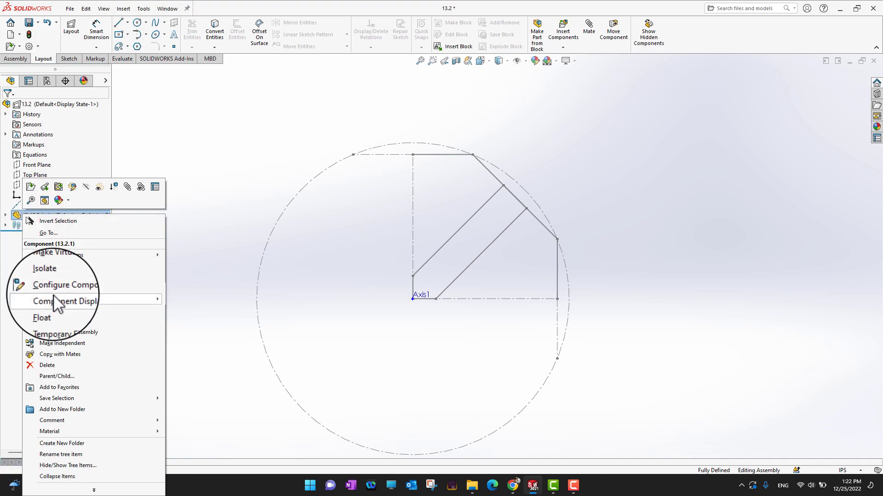
{"action": "left_click", "coordinate": [45, 310]}
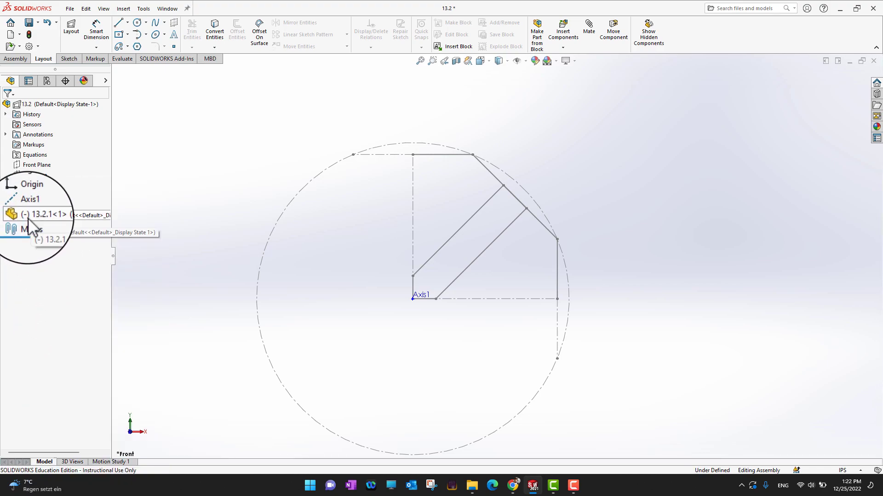
{"action": "left_click", "coordinate": [6, 215]}
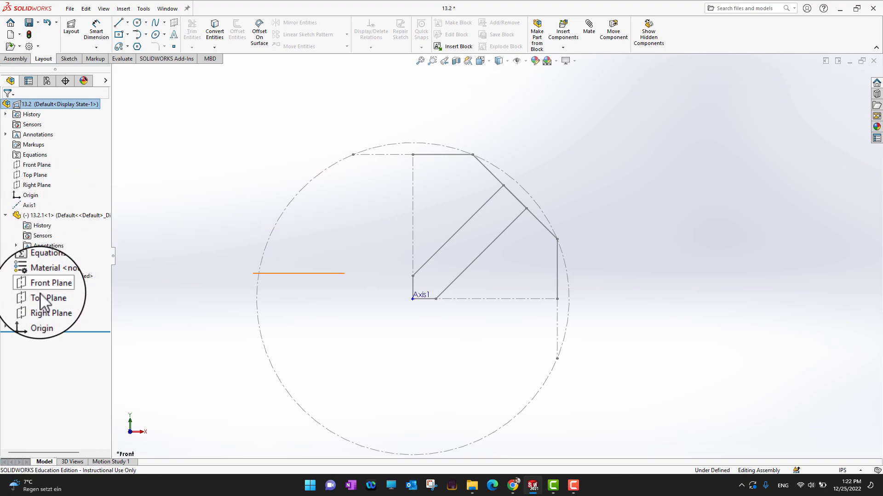
{"action": "left_click", "coordinate": [40, 318]}
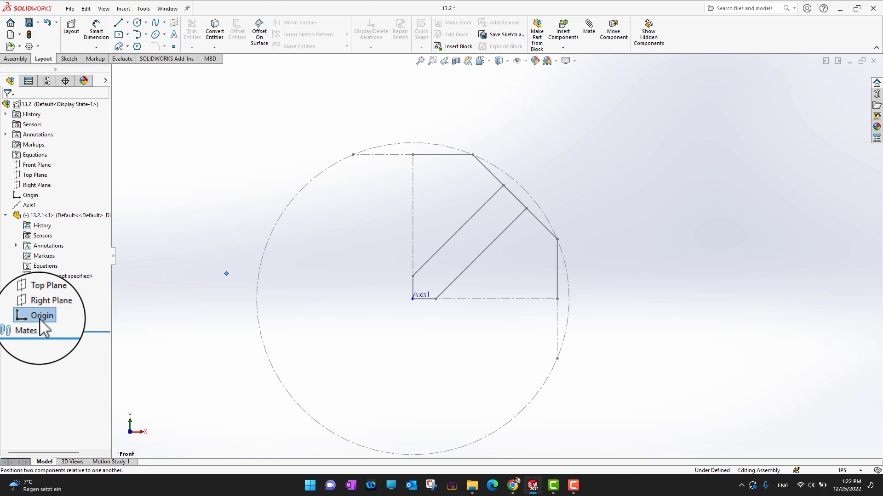
Mate the 13.2.1<1> origin coincident to the assembly origin.
{"action": "left_click", "coordinate": [29, 194]}
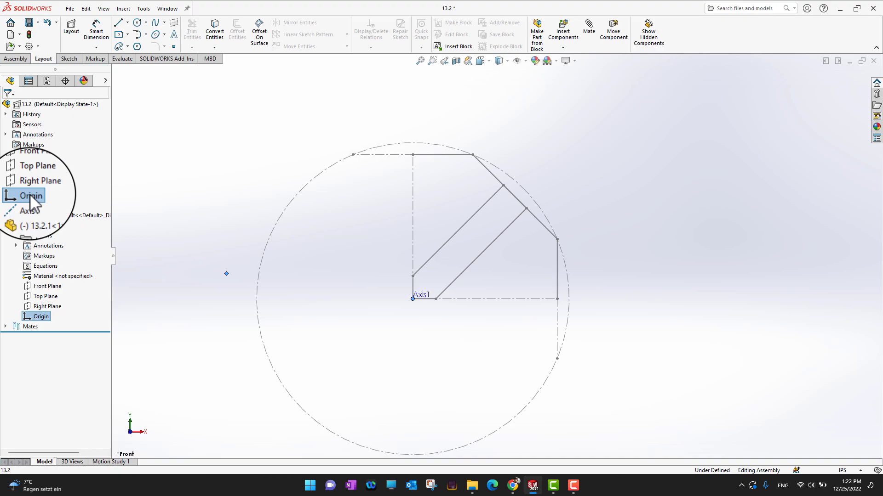
{"action": "left_click", "coordinate": [15, 58]}
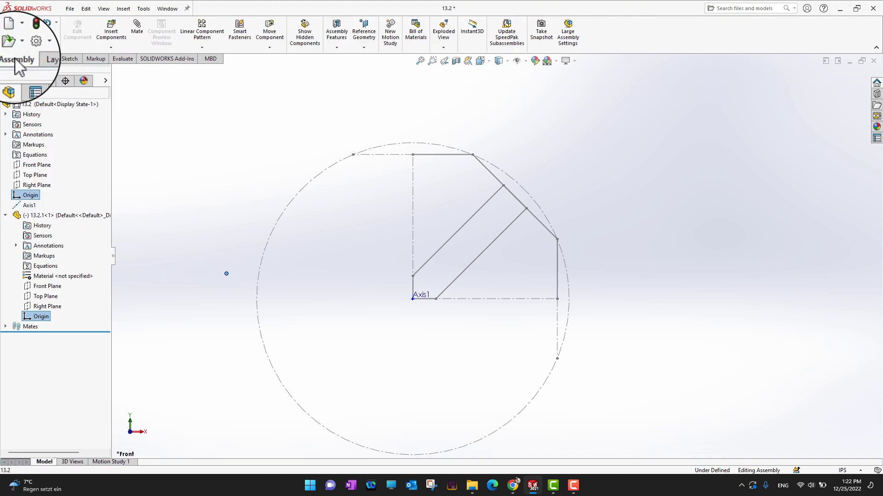
{"action": "left_click", "coordinate": [137, 28]}
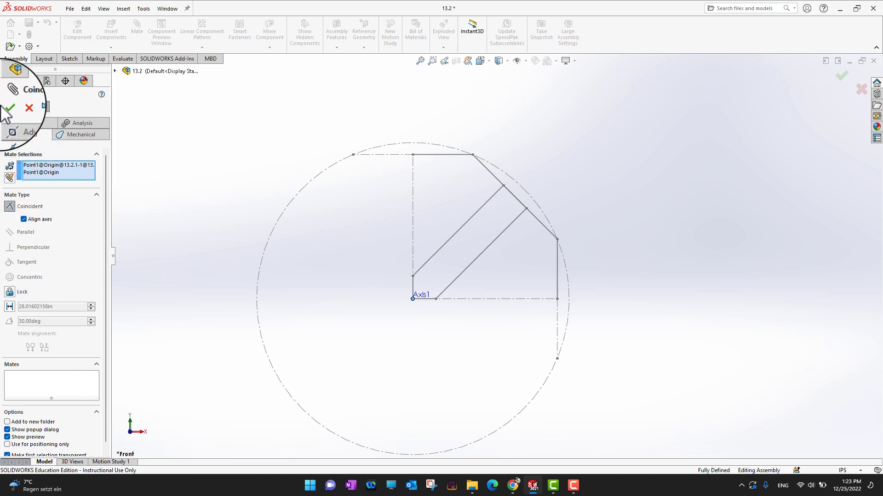
{"action": "left_click", "coordinate": [8, 107]}
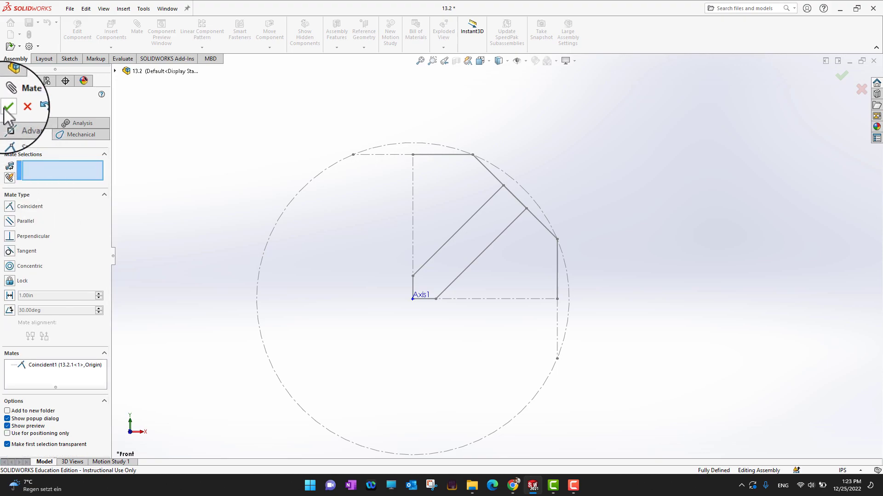
{"action": "left_click", "coordinate": [7, 108]}
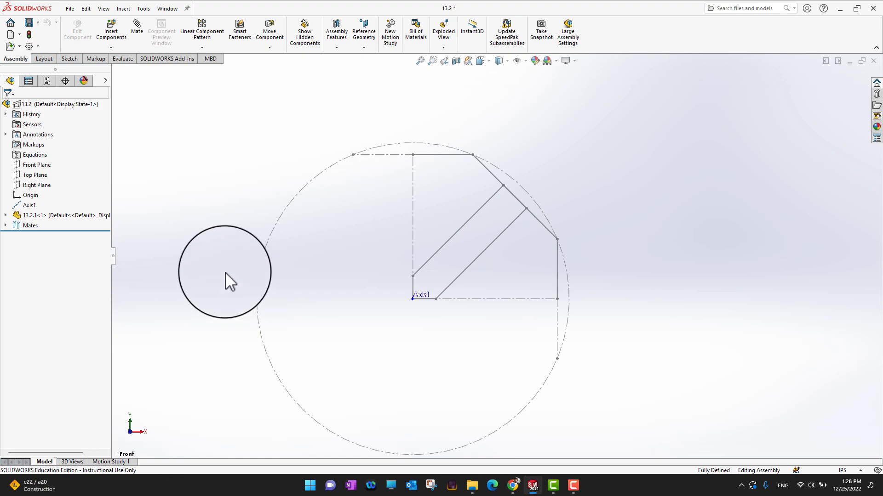
Edit part 13.2.1 in place and start Sketch1 on its Front Plane.
{"action": "right_click", "coordinate": [23, 216]}
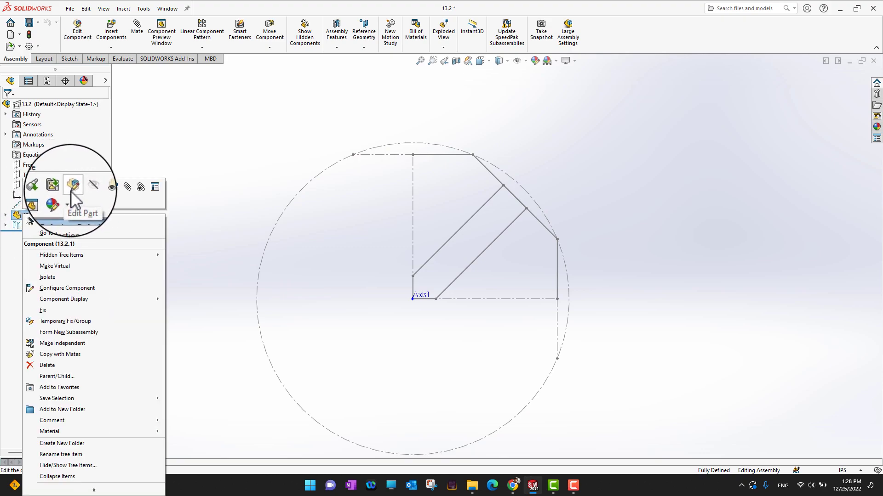
{"action": "left_click", "coordinate": [73, 189]}
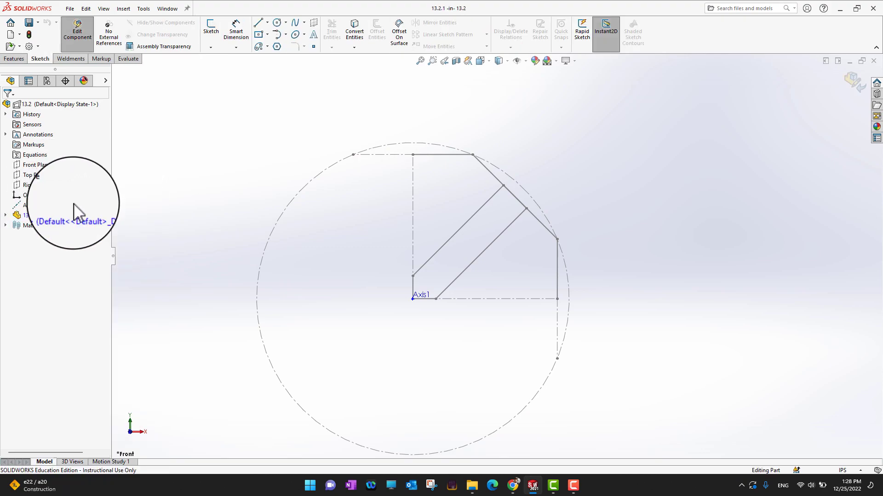
{"action": "left_click", "coordinate": [5, 215]}
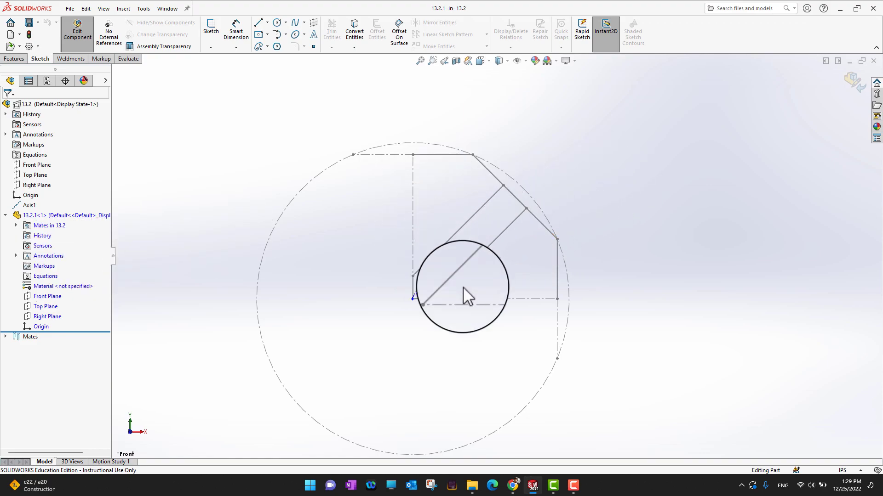
{"action": "right_click", "coordinate": [34, 298]}
{"action": "left_click", "coordinate": [42, 285]}
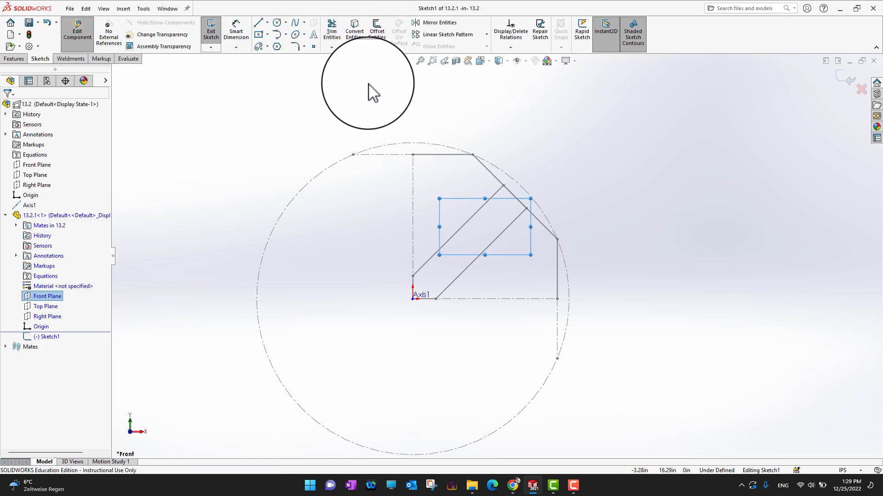
Convert the layout's top, diagonal and right vertical lines into Sketch1.
{"action": "left_click", "coordinate": [358, 36]}
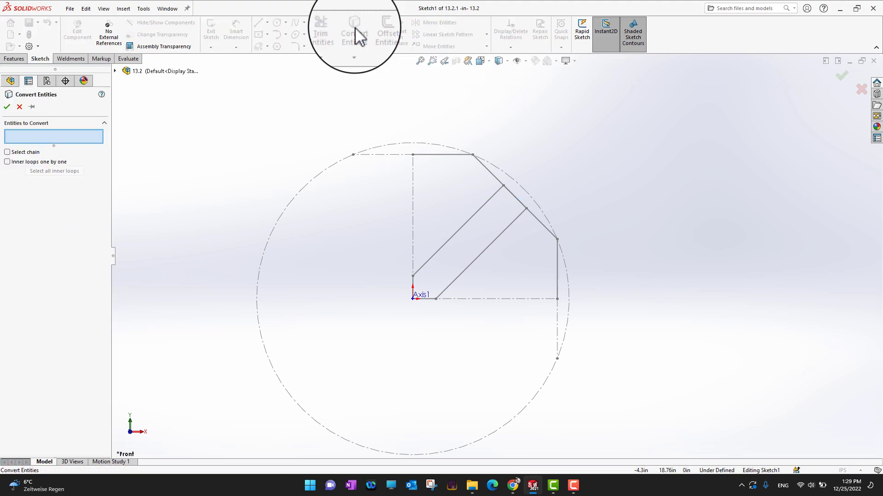
{"action": "left_click", "coordinate": [437, 157]}
{"action": "left_click", "coordinate": [489, 173]}
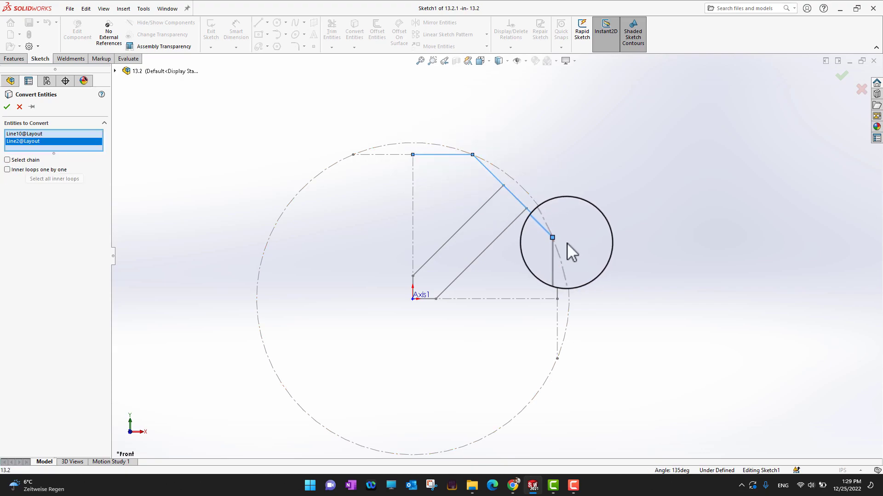
{"action": "left_click", "coordinate": [557, 258]}
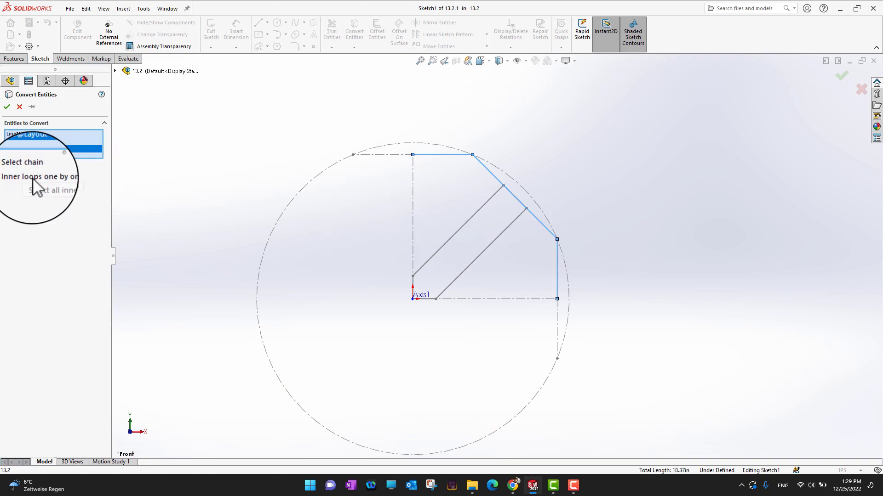
{"action": "left_click", "coordinate": [7, 106]}
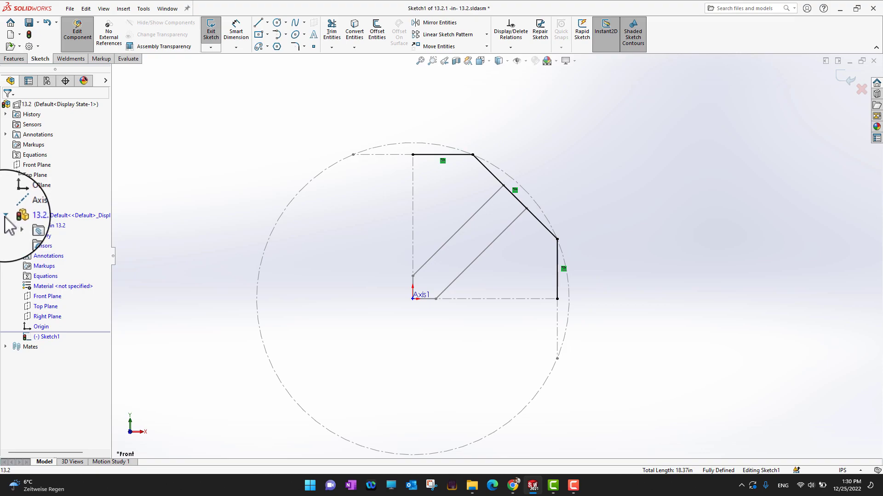
{"action": "left_click", "coordinate": [14, 59]}
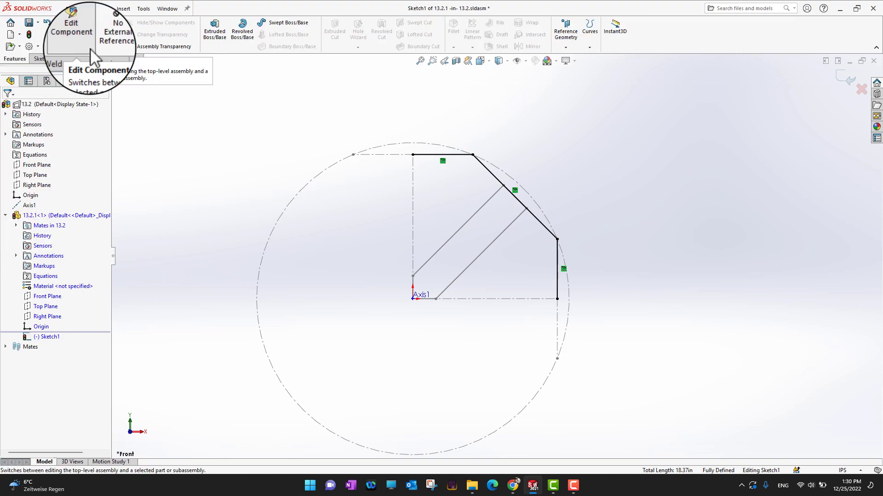
Extrude Sketch1 10 in blind as a one-direction thin wall 0.25 in thick.
{"action": "left_click", "coordinate": [217, 38]}
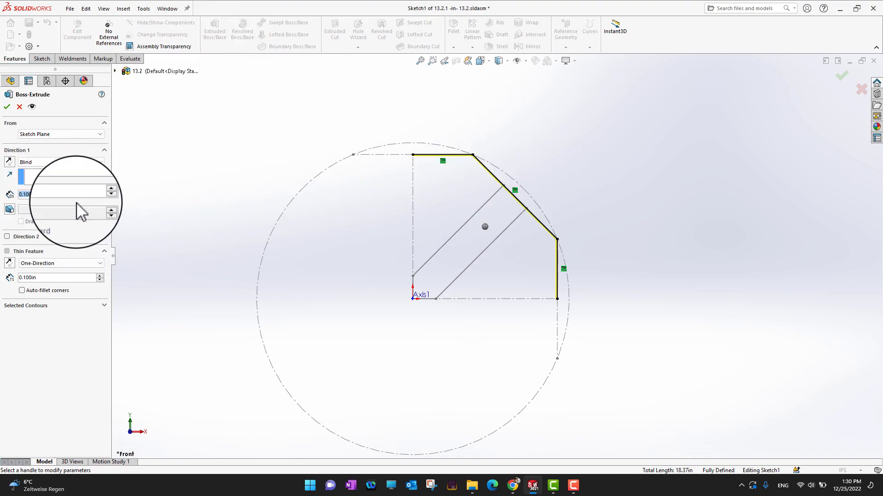
{"action": "type", "text": "1"}
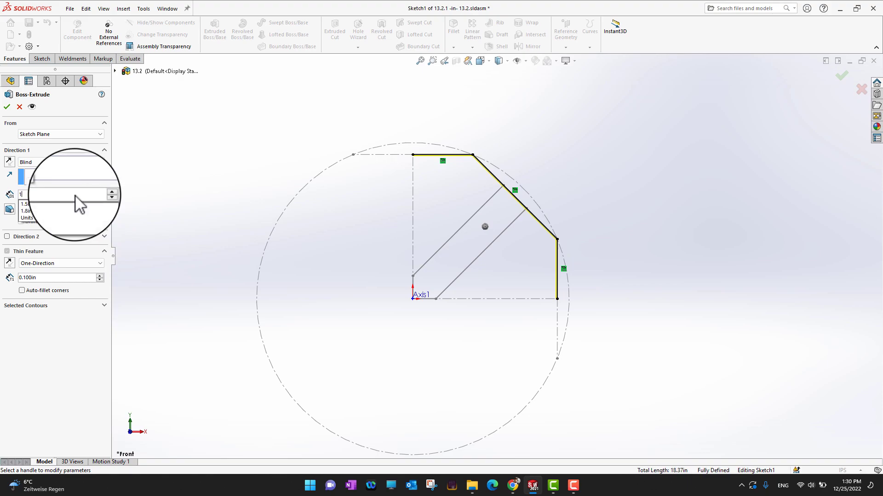
{"action": "type", "text": "0"}
{"action": "mouse_move", "coordinate": [69, 204]}
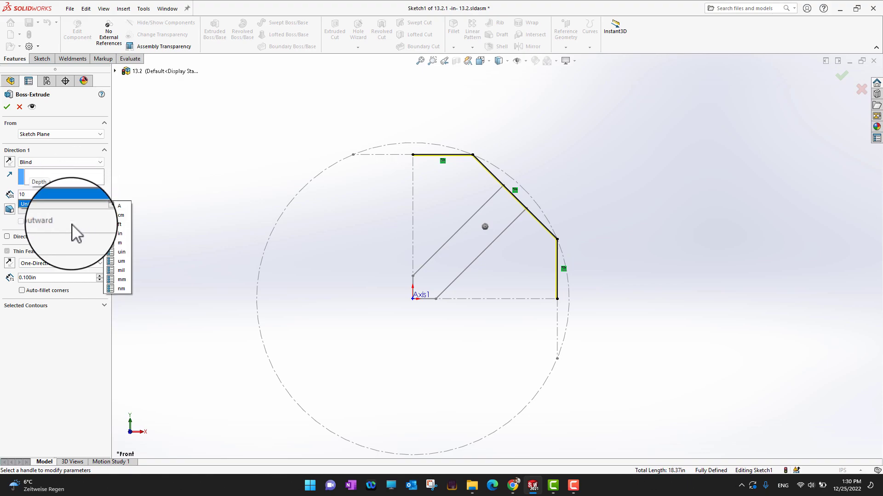
{"action": "left_click", "coordinate": [128, 234]}
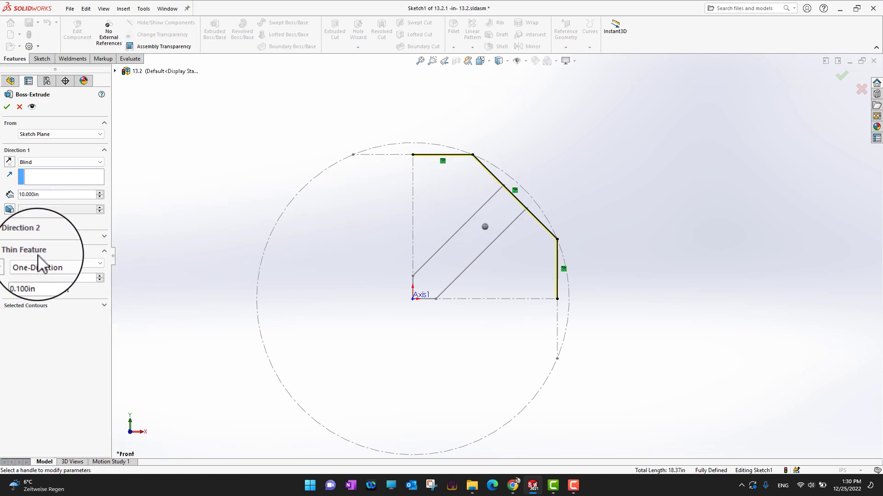
{"action": "double_click", "coordinate": [49, 277]}
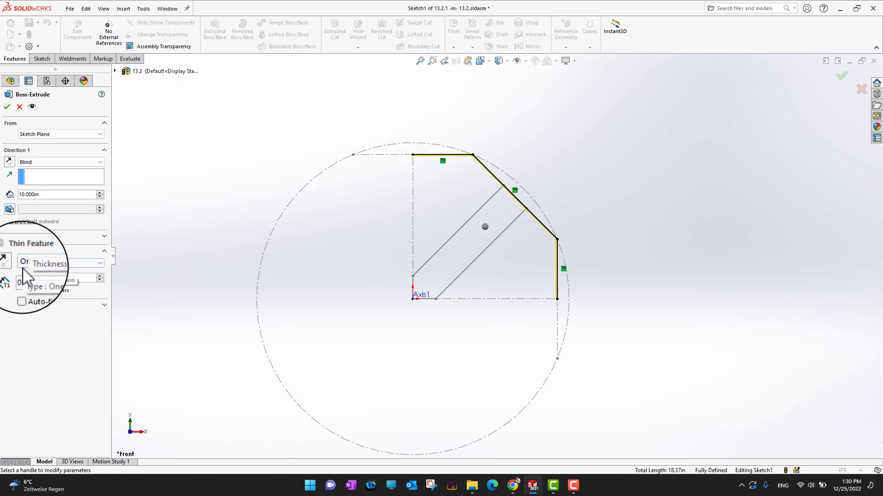
{"action": "type", "text": "0.25"}
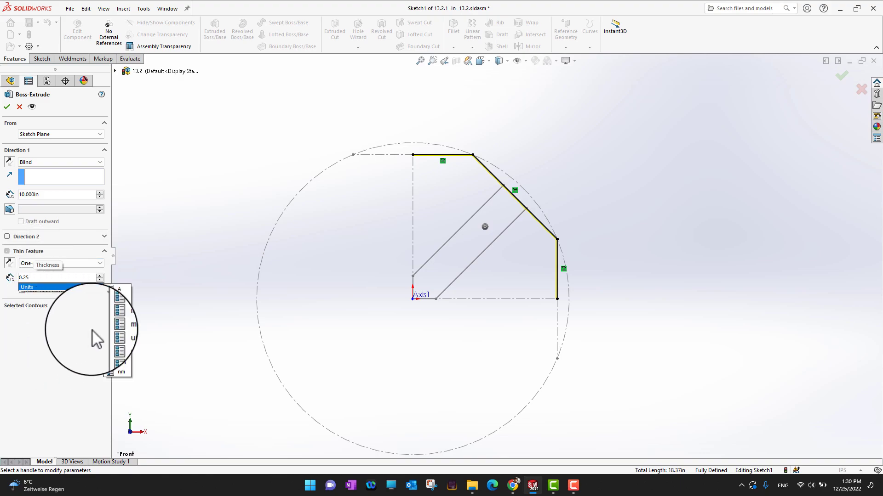
{"action": "key", "text": "Return"}
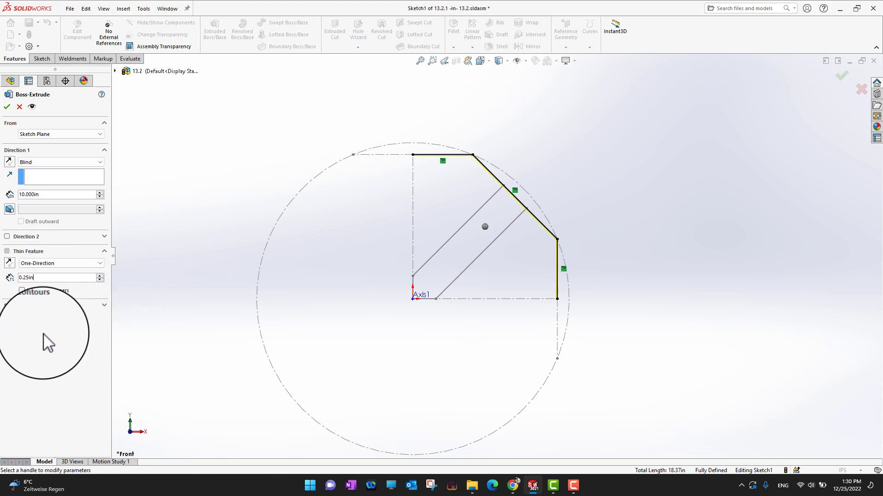
{"action": "left_click", "coordinate": [7, 106]}
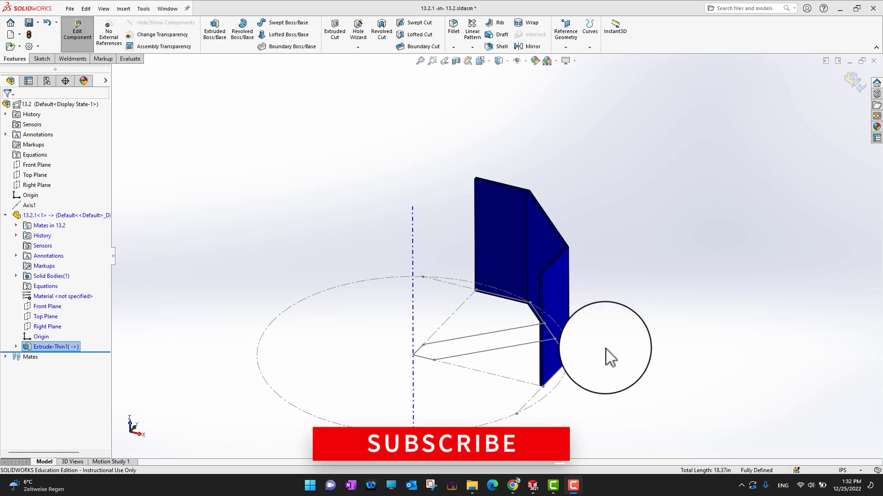
View the new panel in 3D, then return from part 13.2.1 to editing assembly 13.2.
{"action": "key", "text": "z"}
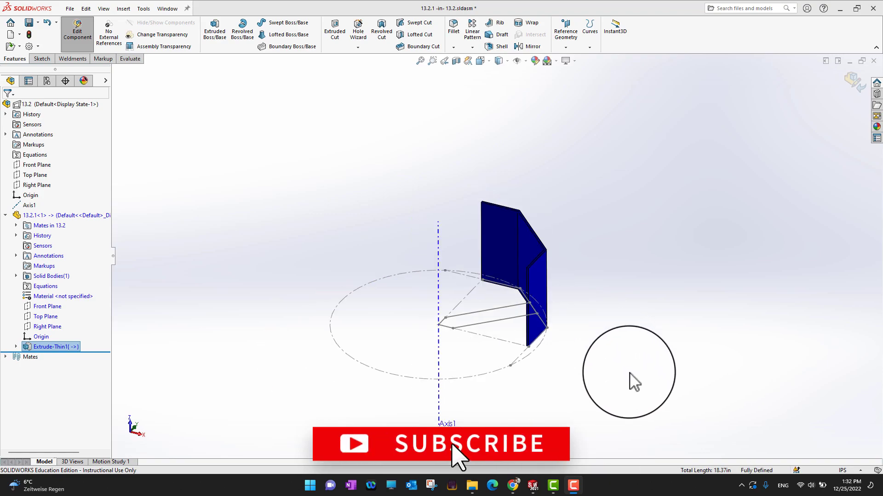
{"action": "middle_click_drag", "start_coordinate": [616, 379], "coordinate": [664, 365]}
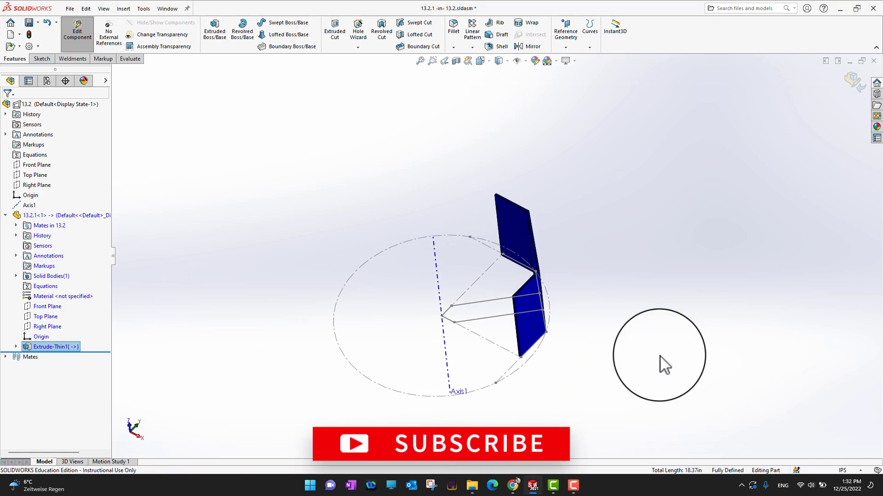
{"action": "left_click", "coordinate": [853, 80]}
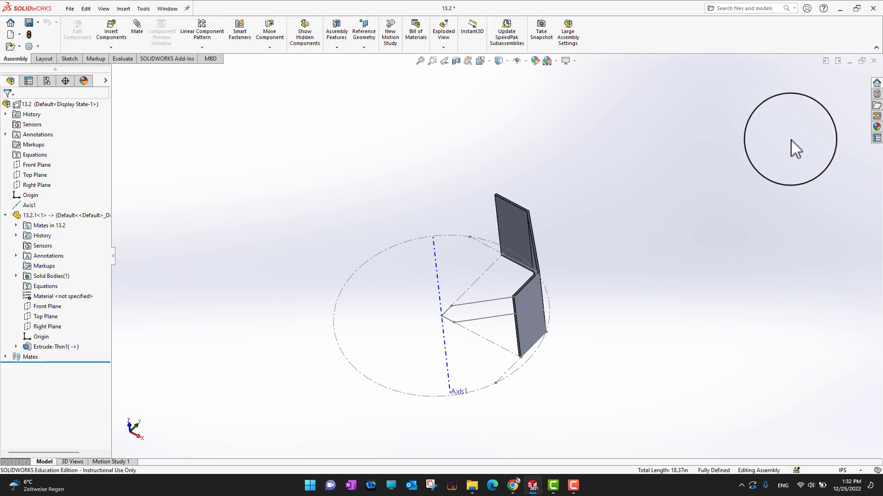
{"action": "middle_click_drag", "start_coordinate": [776, 261], "coordinate": [766, 338]}
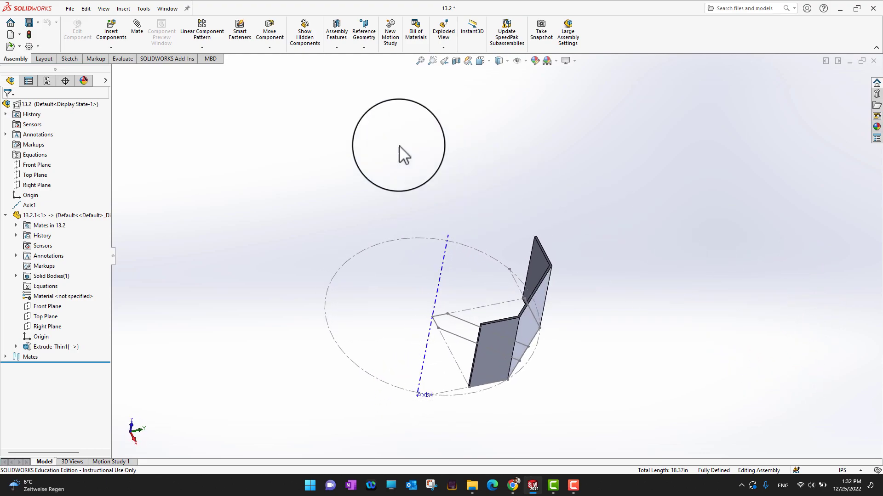
Circularly pattern 13.2.1<1> about Axis1 with 4 instances, equally spaced over 360°.
{"action": "left_click", "coordinate": [207, 48]}
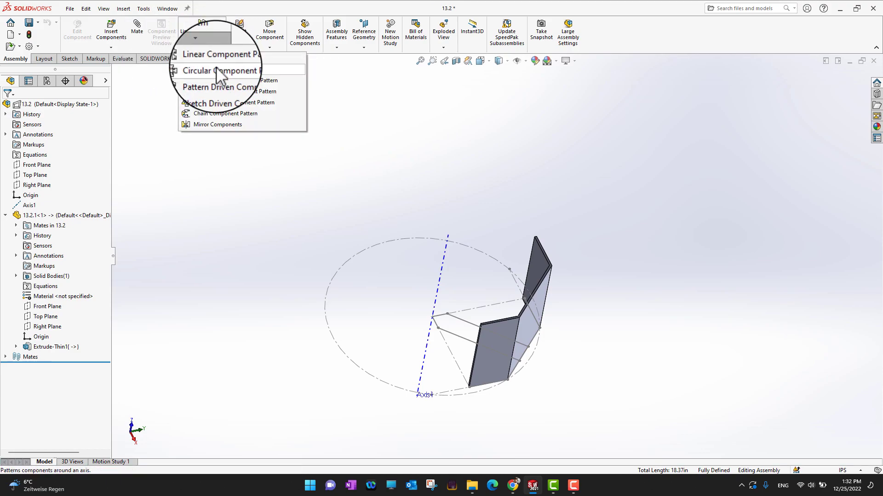
{"action": "left_click", "coordinate": [216, 69]}
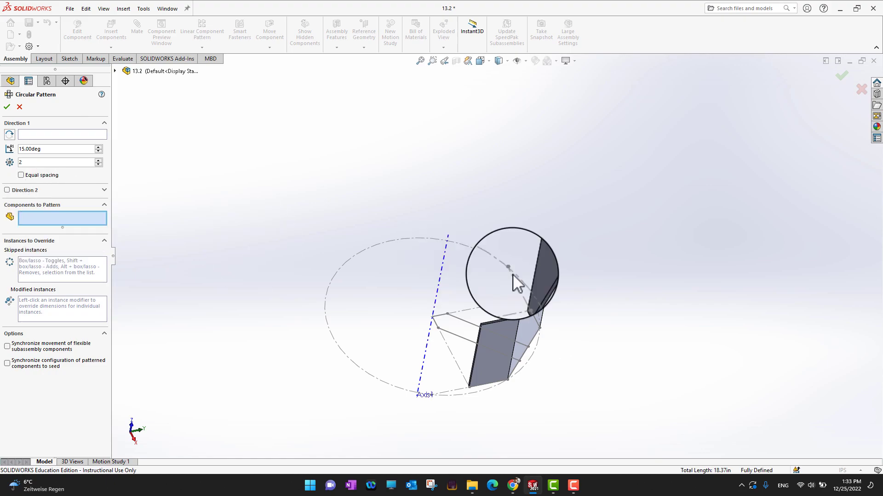
{"action": "left_click", "coordinate": [525, 323]}
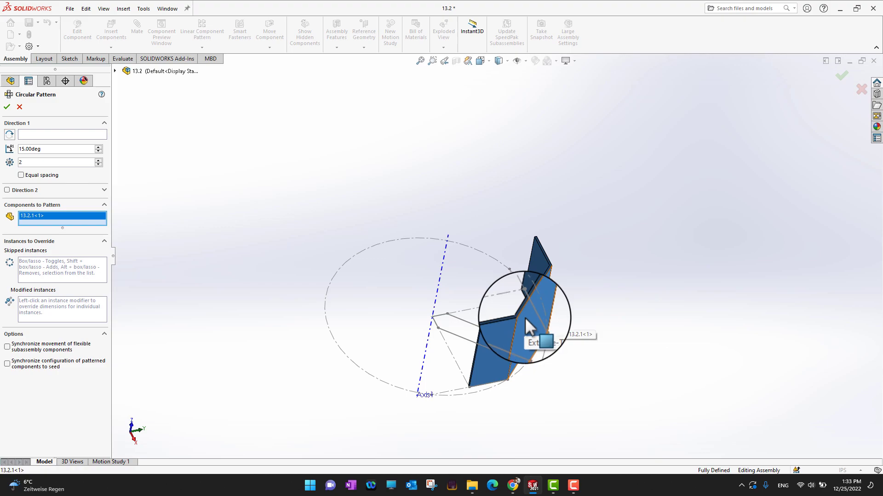
{"action": "left_click_drag", "start_coordinate": [525, 317], "coordinate": [104, 198]}
{"action": "left_click", "coordinate": [49, 134]}
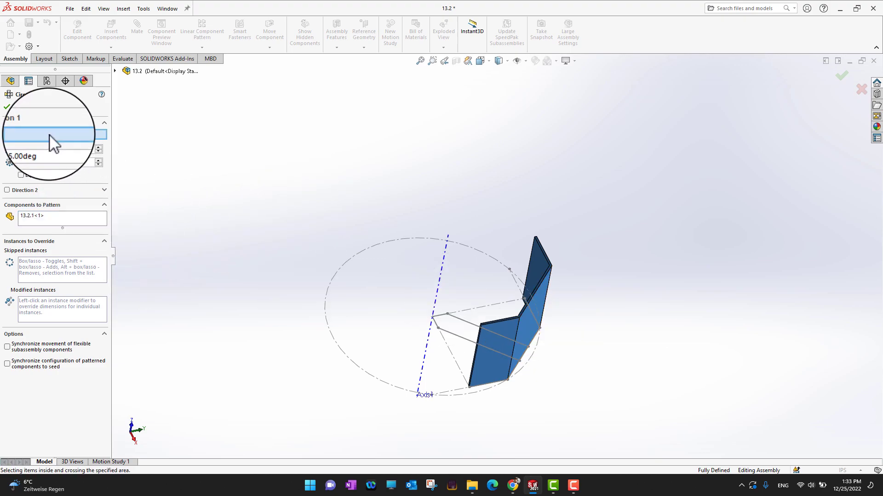
{"action": "left_click", "coordinate": [443, 274]}
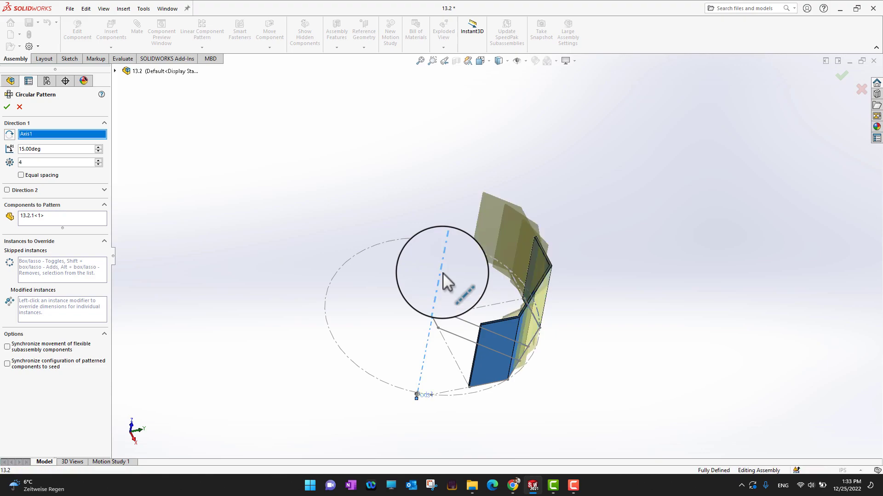
{"action": "left_click", "coordinate": [33, 179]}
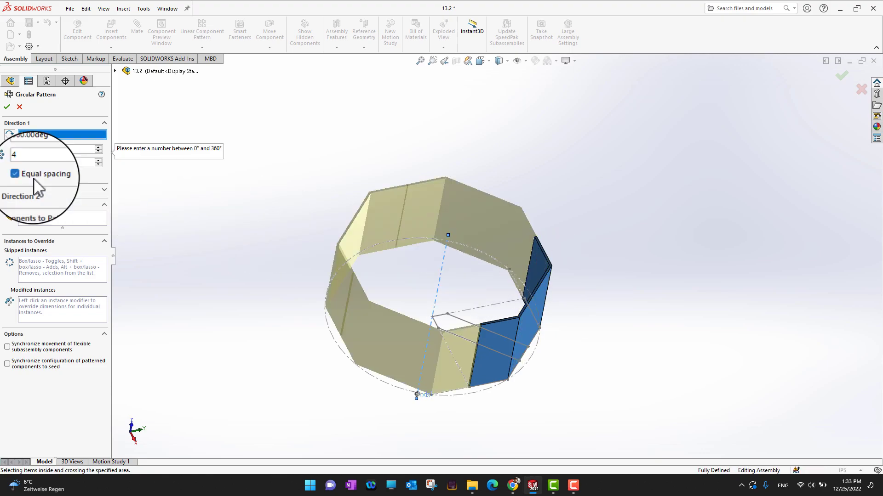
{"action": "left_click", "coordinate": [40, 176]}
{"action": "left_click", "coordinate": [42, 178]}
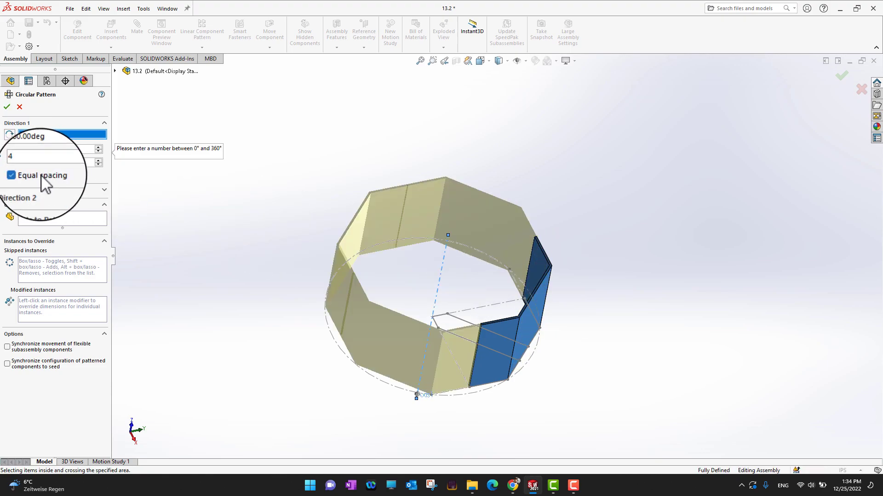
{"action": "left_click", "coordinate": [7, 106]}
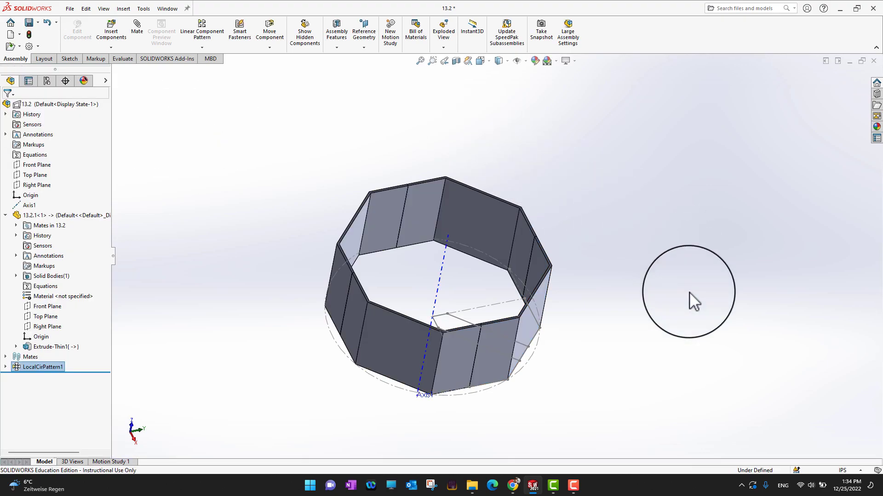
{"action": "middle_click_drag", "start_coordinate": [692, 300], "coordinate": [697, 347]}
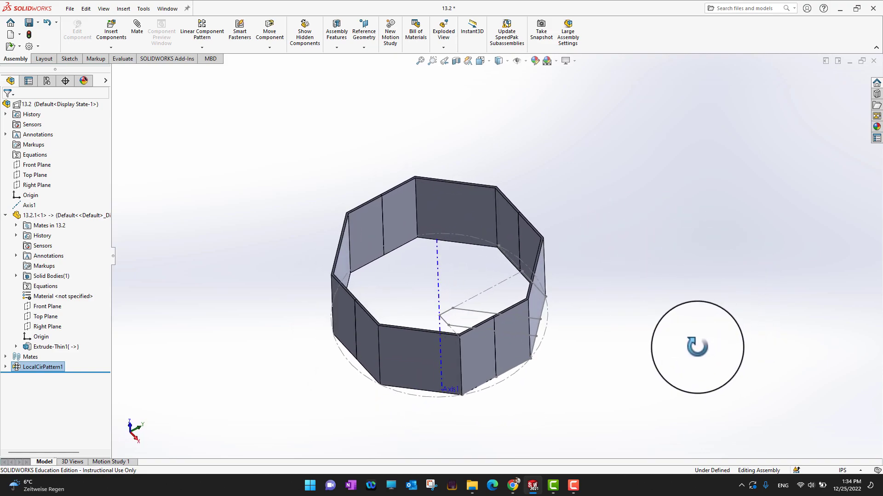
{"action": "middle_click_drag", "start_coordinate": [650, 331], "coordinate": [701, 309]}
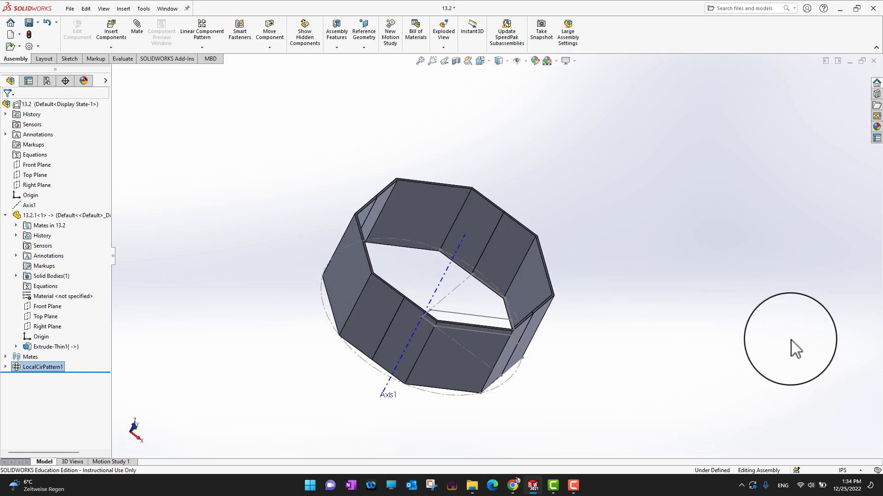
{"action": "middle_click_drag", "start_coordinate": [790, 349], "coordinate": [736, 359]}
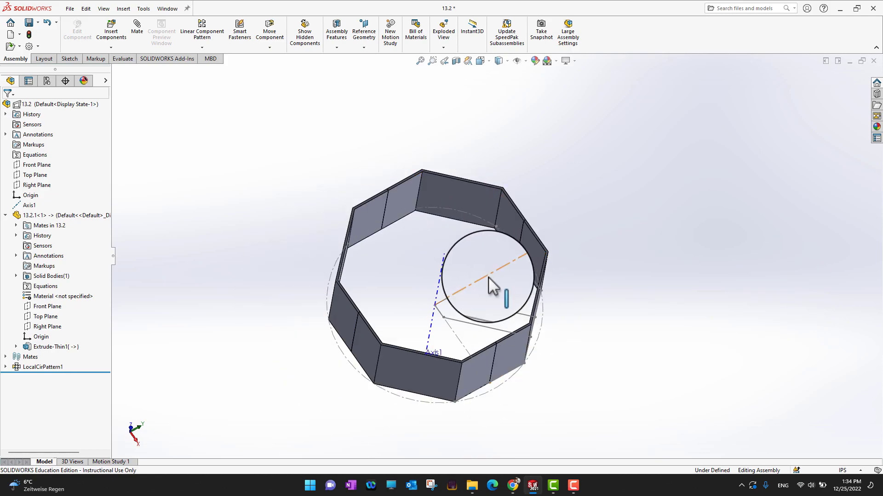
Change the layout circle diameter from Ø24.00 to 50 in and exit the layout.
{"action": "left_click", "coordinate": [26, 106]}
{"action": "left_click", "coordinate": [44, 59]}
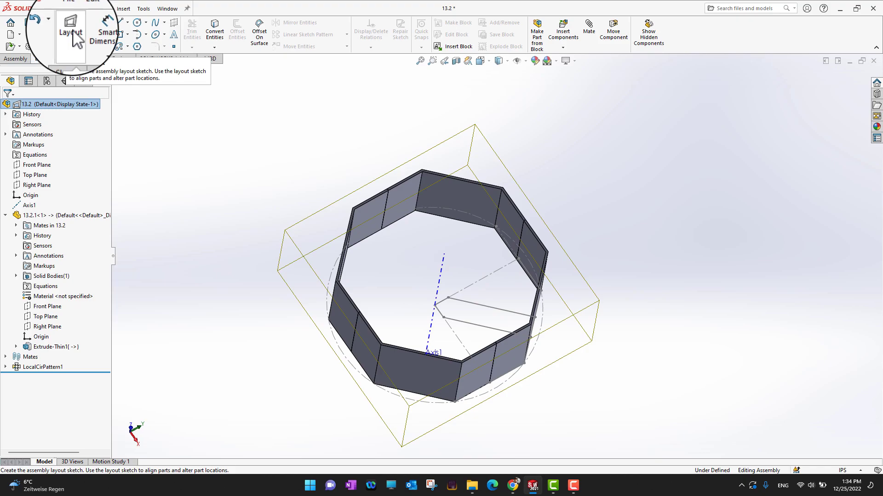
{"action": "left_click", "coordinate": [73, 38]}
{"action": "mouse_move", "coordinate": [685, 191]}
{"action": "middle_mouse_down"}
{"action": "mouse_move", "coordinate": [661, 160]}
{"action": "mouse_move", "coordinate": [703, 175]}
{"action": "mouse_move", "coordinate": [731, 276]}
{"action": "mouse_move", "coordinate": [635, 239]}
{"action": "mouse_move", "coordinate": [726, 261]}
{"action": "mouse_move", "coordinate": [699, 276]}
{"action": "mouse_move", "coordinate": [691, 265]}
{"action": "middle_mouse_up"}
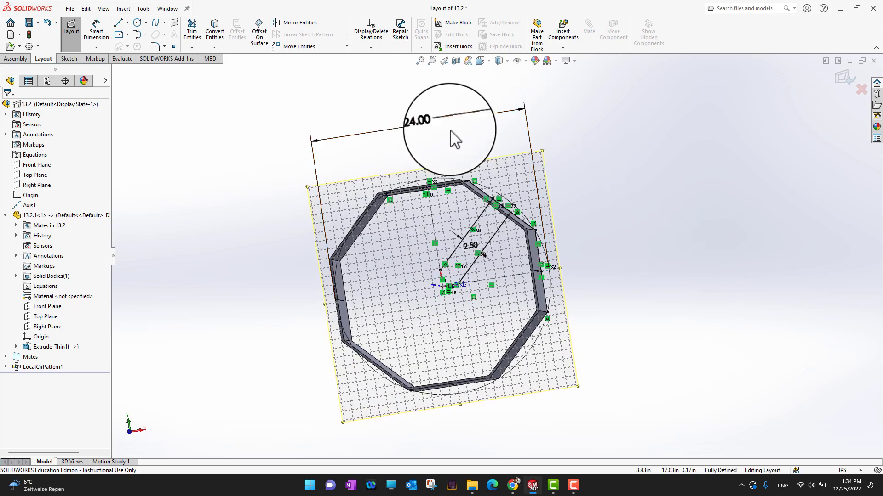
{"action": "double_click", "coordinate": [423, 125]}
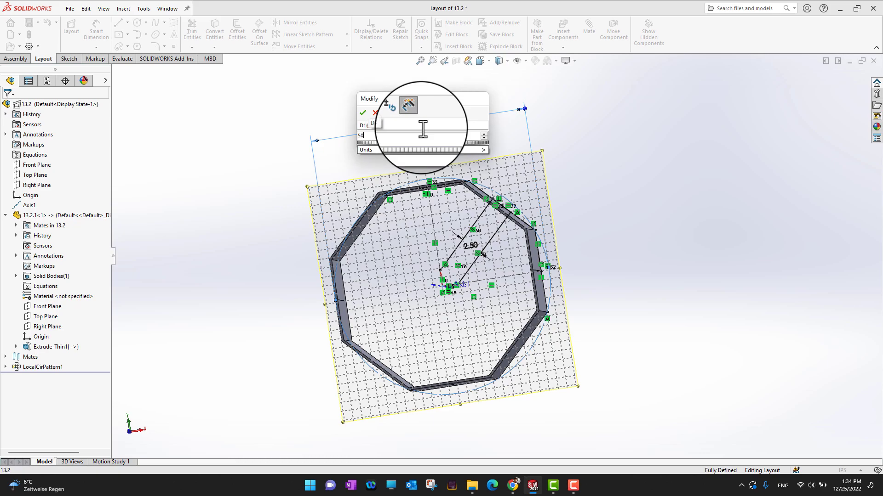
{"action": "left_click", "coordinate": [363, 113]}
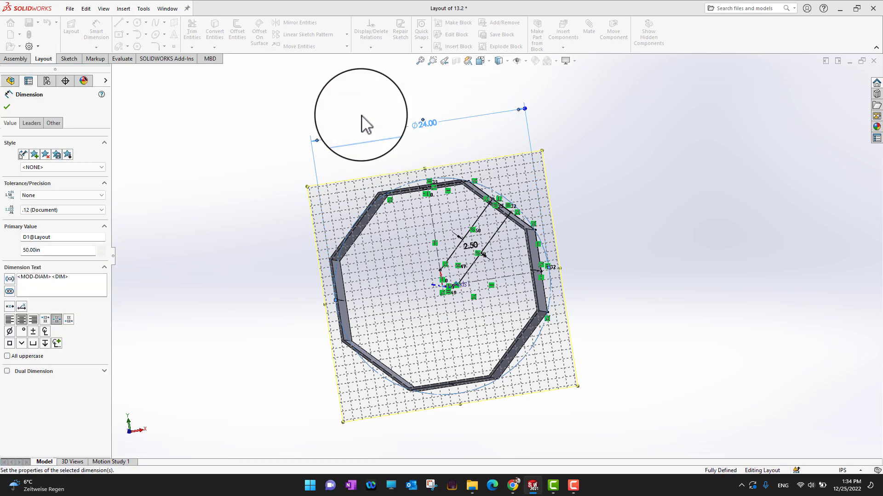
{"action": "left_click", "coordinate": [5, 107]}
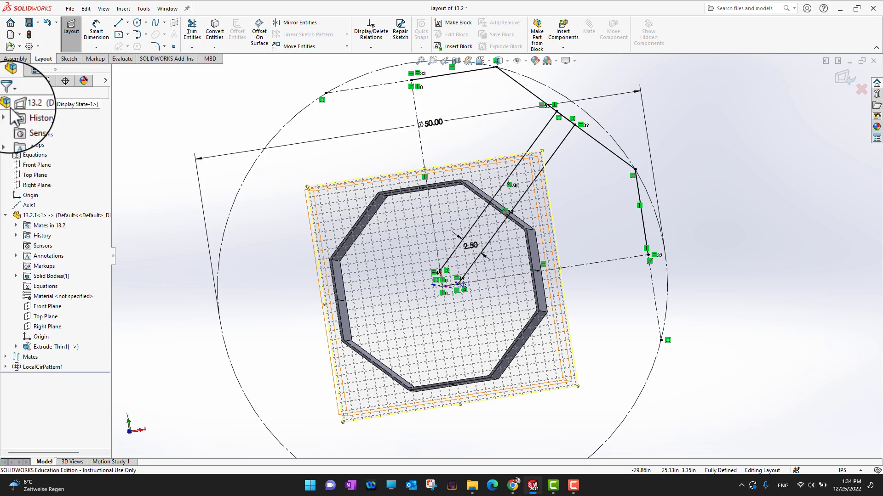
{"action": "left_click", "coordinate": [848, 78]}
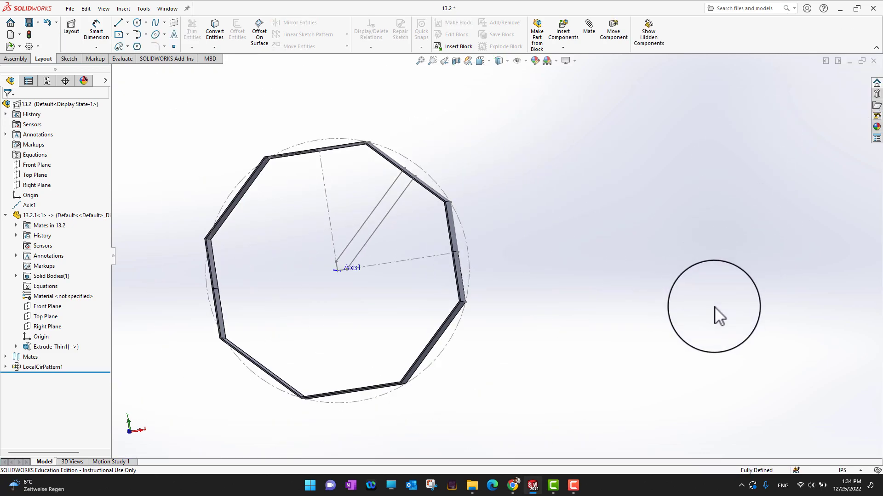
{"action": "middle_click_drag", "start_coordinate": [715, 307], "coordinate": [742, 271]}
{"action": "middle_click_drag", "start_coordinate": [728, 262], "coordinate": [697, 344]}
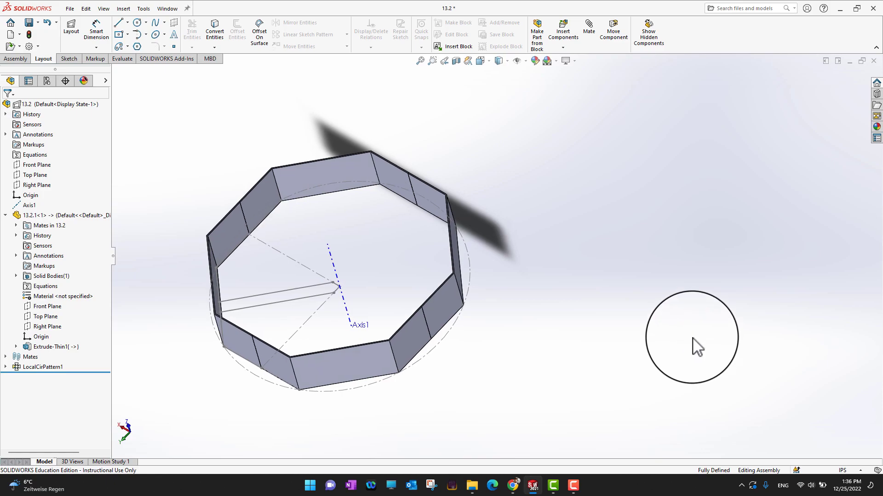
{"action": "scroll", "coordinate": [697, 345], "scroll_direction": "up", "scroll_amount": 3}
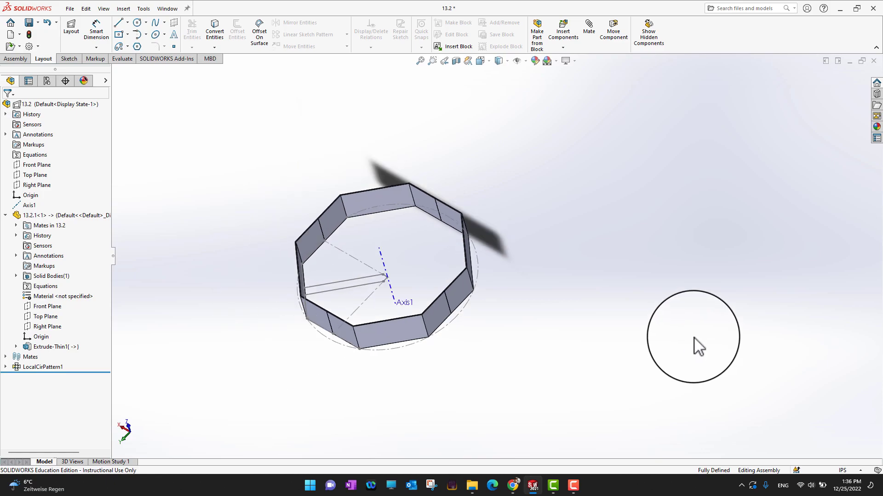
{"action": "scroll", "coordinate": [470, 329], "scroll_direction": "down", "scroll_amount": 2}
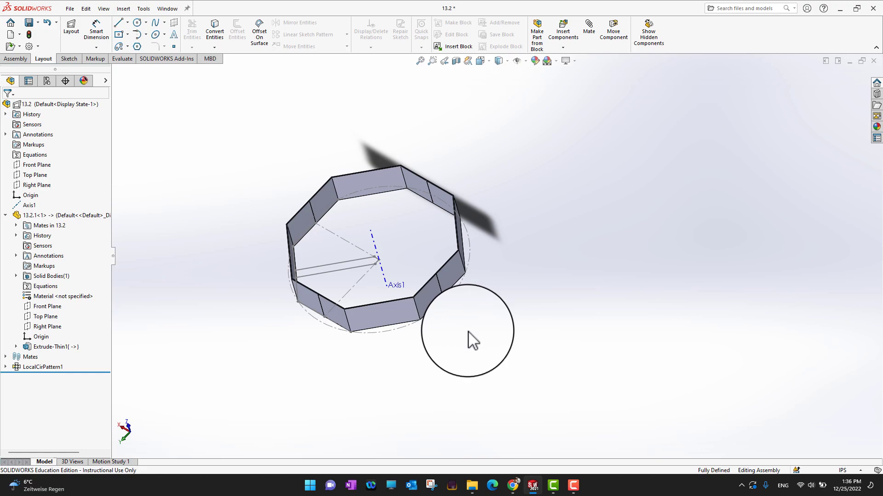